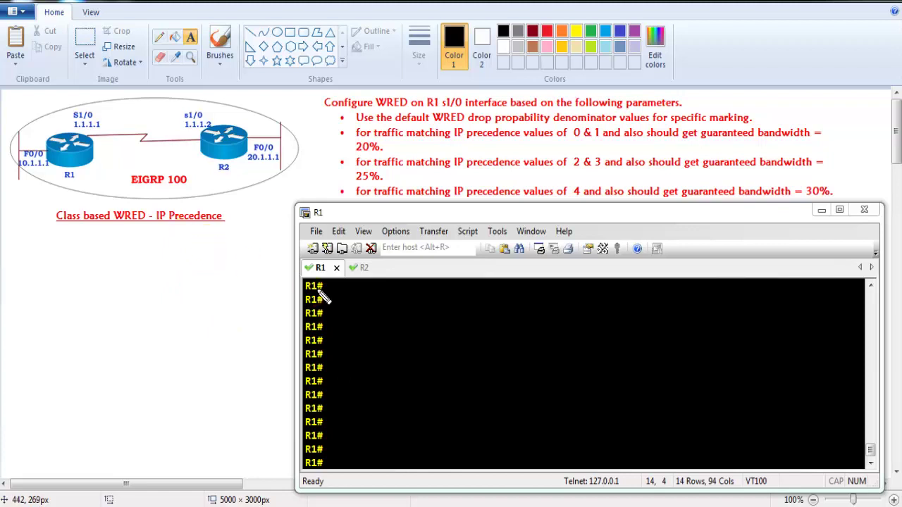
Annotate the WRED task notes, circling WRED, precedence 0 & 1 and 20%.
mouse_move(124, 199)
mouse_down()
mouse_move(191, 202)
mouse_move(238, 217)
mouse_move(210, 220)
mouse_up()
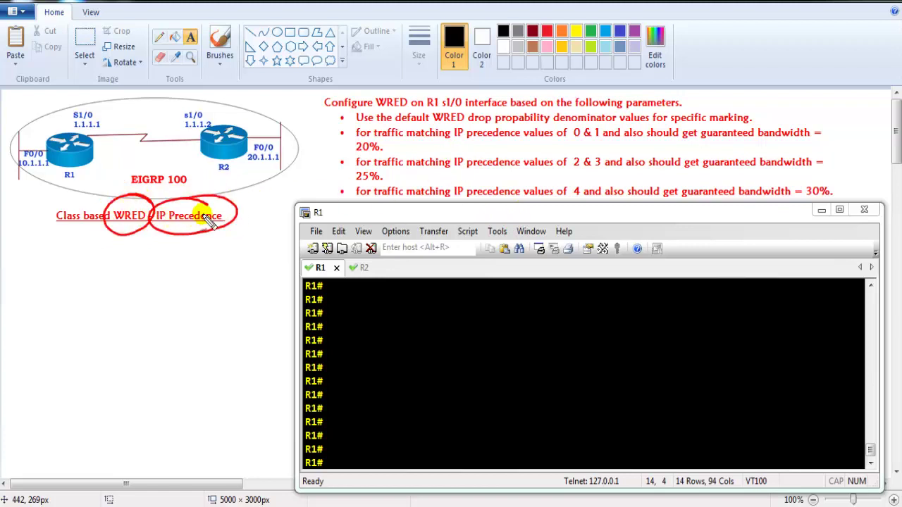
mouse_move(598, 133)
mouse_down()
mouse_move(610, 121)
mouse_move(564, 135)
mouse_move(588, 149)
mouse_move(574, 117)
mouse_move(595, 138)
mouse_move(571, 144)
mouse_move(564, 159)
mouse_up()
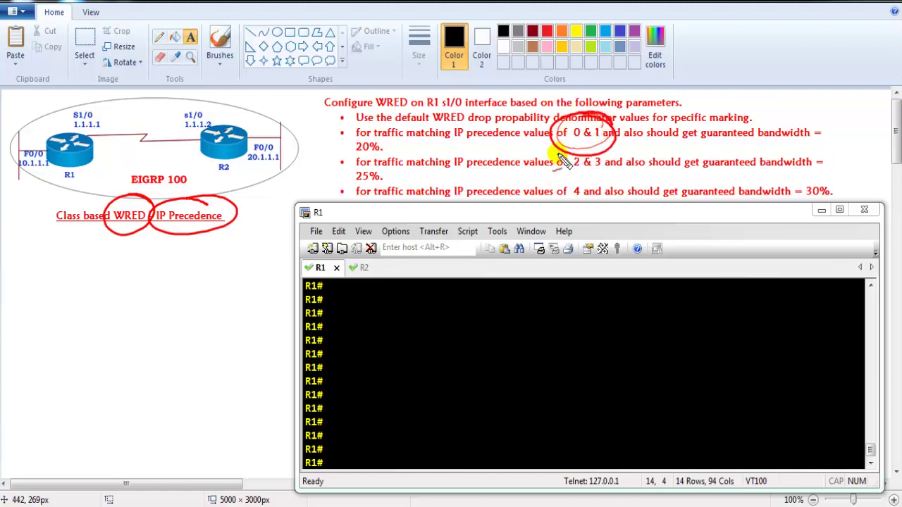
key(ctrl+z)
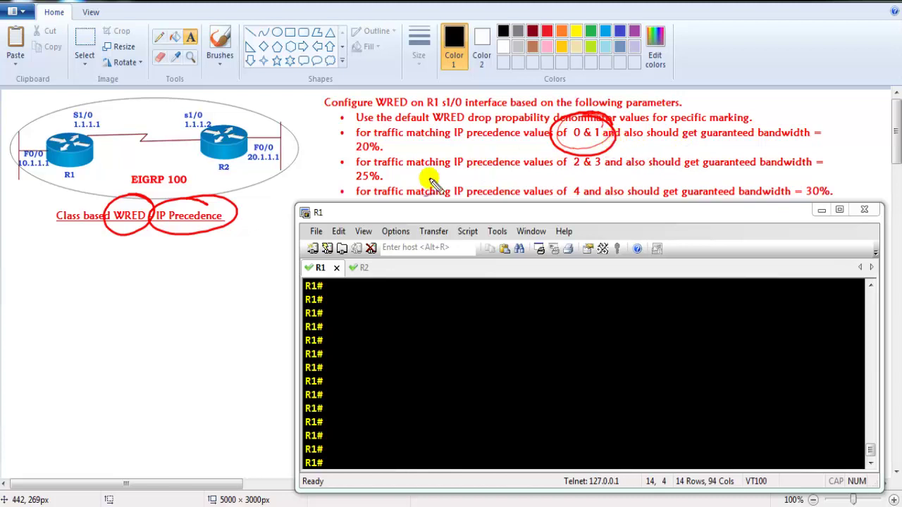
mouse_move(79, 262)
mouse_down()
mouse_move(91, 272)
mouse_move(150, 274)
mouse_up()
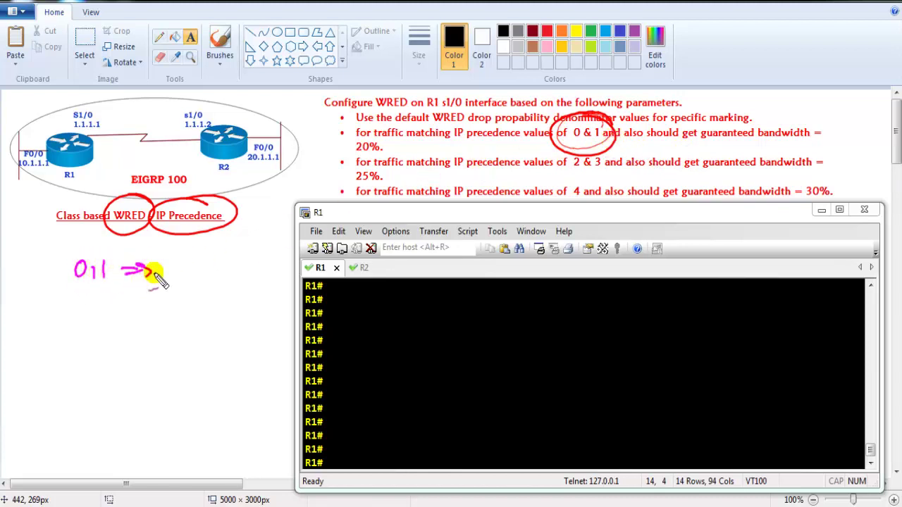
mouse_move(360, 138)
mouse_down()
mouse_move(446, 150)
mouse_move(507, 141)
mouse_move(520, 143)
mouse_move(516, 162)
mouse_move(519, 139)
mouse_up()
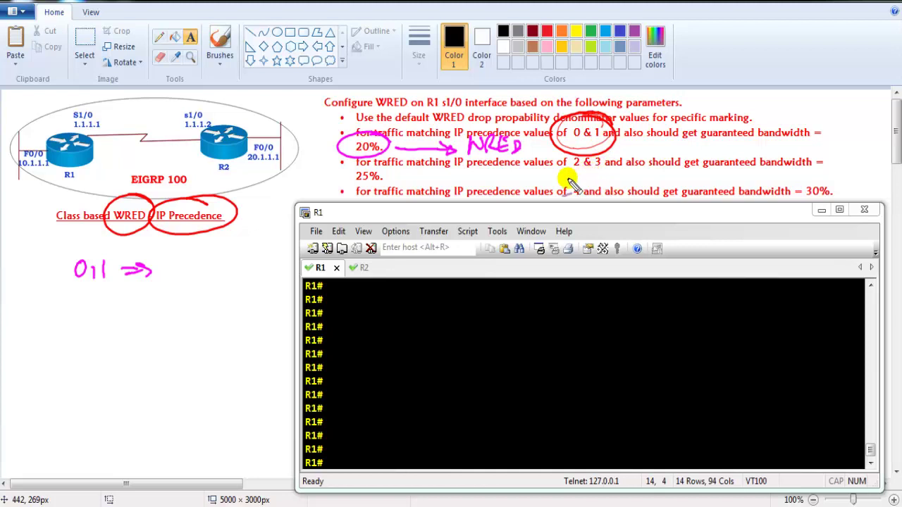
Erase the annotations, focus the R1 session and mark the default WRED drop-probability requirement.
key(Escape)
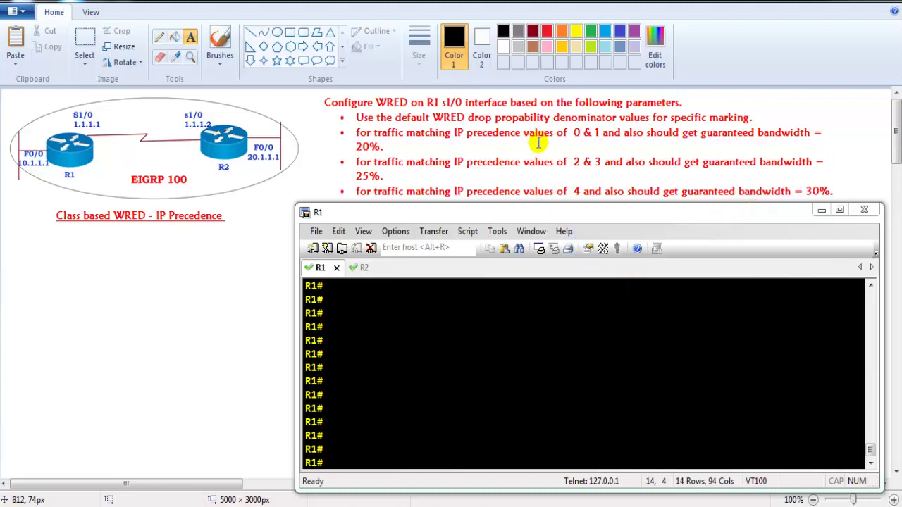
click(442, 339)
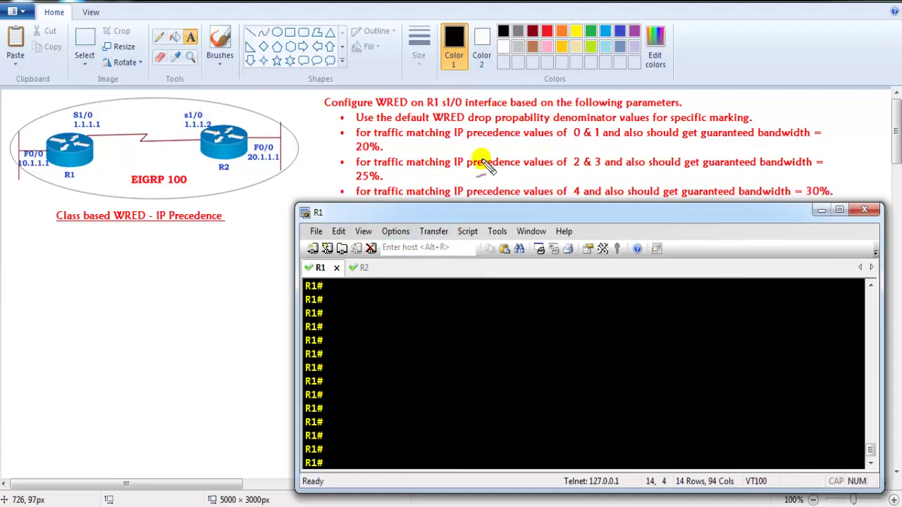
mouse_move(469, 108)
mouse_down()
mouse_move(384, 123)
mouse_move(476, 113)
mouse_move(620, 130)
mouse_move(613, 148)
mouse_up()
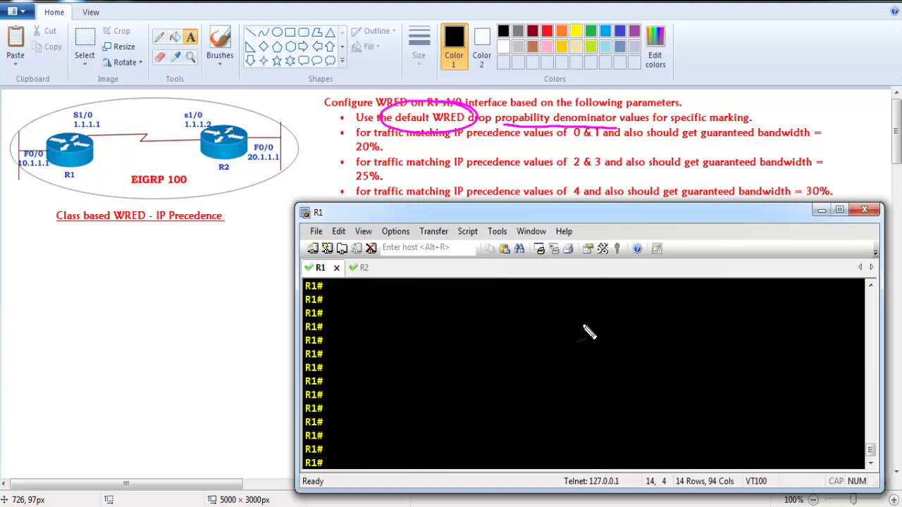
Put R1 into global configuration mode with 'conf t'.
key(Escape)
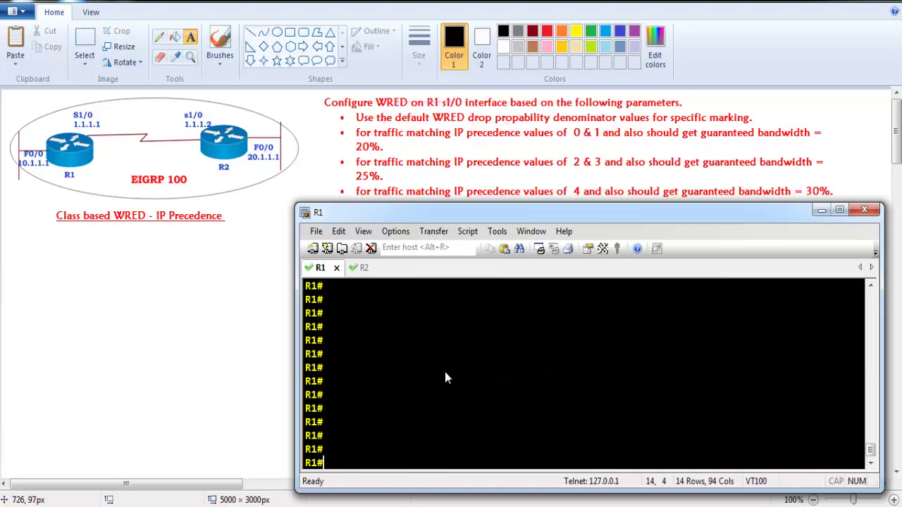
text(conf t)
key(Return)
key(Return)
key(Return)
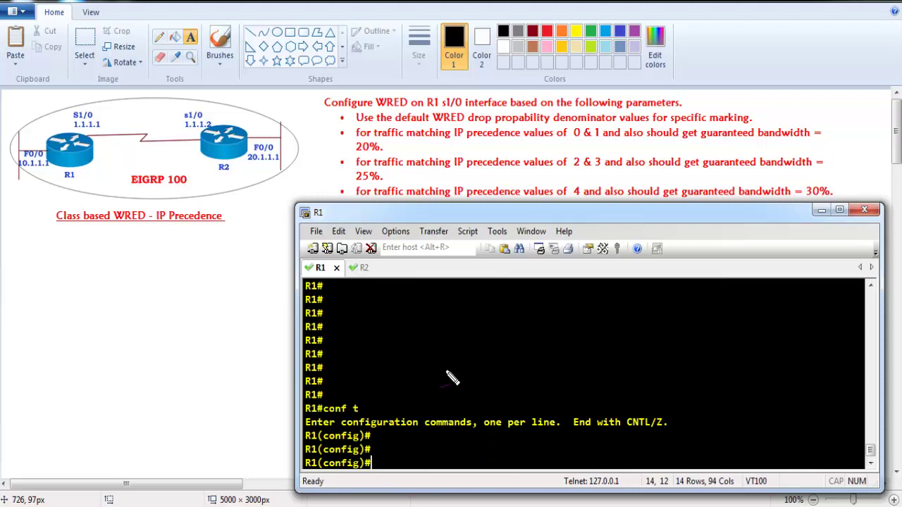
Circle the precedence groups 0 & 1, 2 & 3 and 4 in the task notes.
mouse_move(597, 118)
mouse_down()
mouse_move(605, 147)
mouse_move(610, 125)
mouse_up()
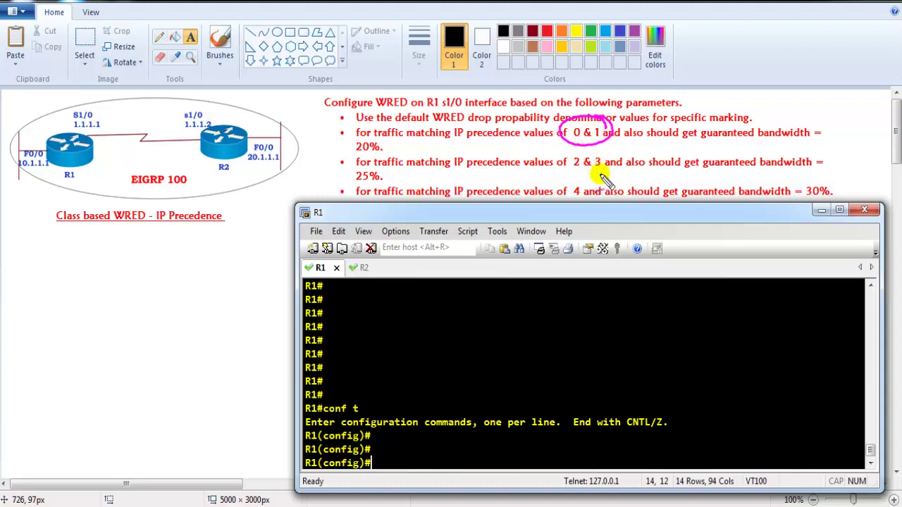
drag(601, 150, 611, 178)
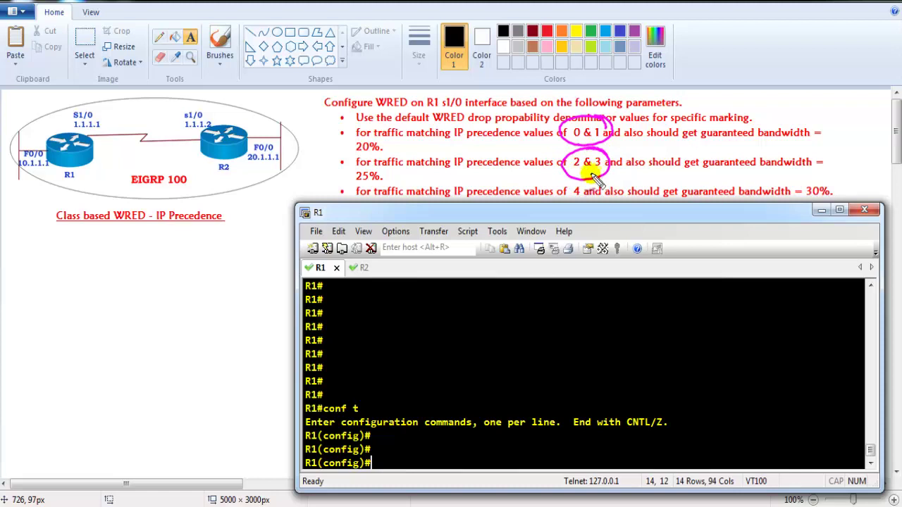
drag(596, 167, 585, 197)
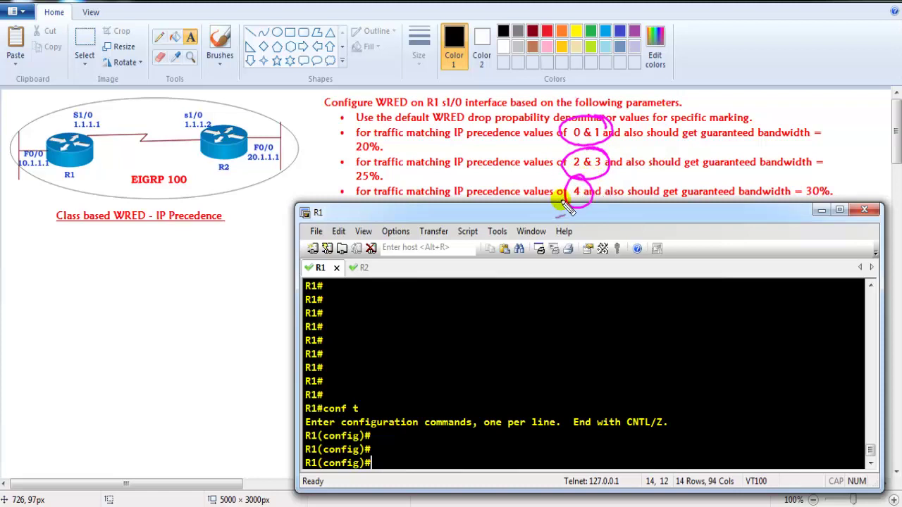
Delete the mistyped class-map PREC)! with a 'no class-map' command.
key(Escape)
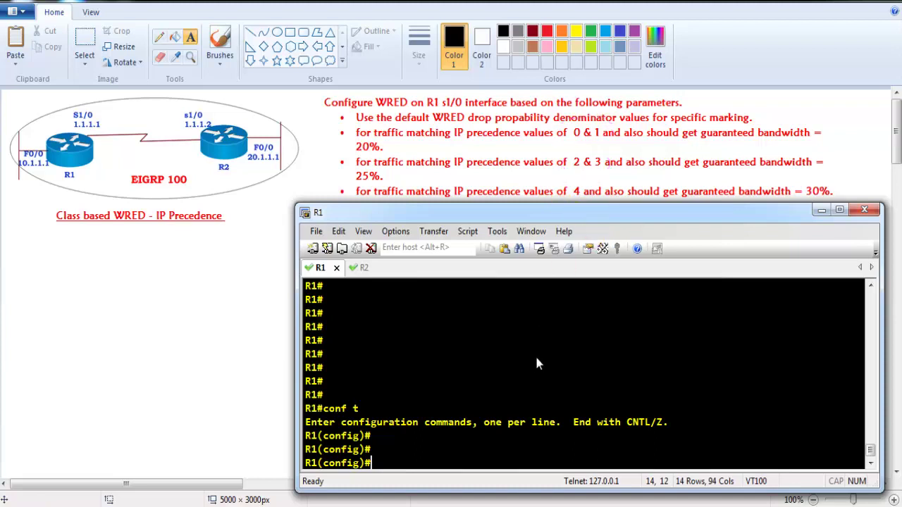
text(cla)
key(BackSpace)
key(BackSpace)
text(la)
key(Tab)
text(PRE)
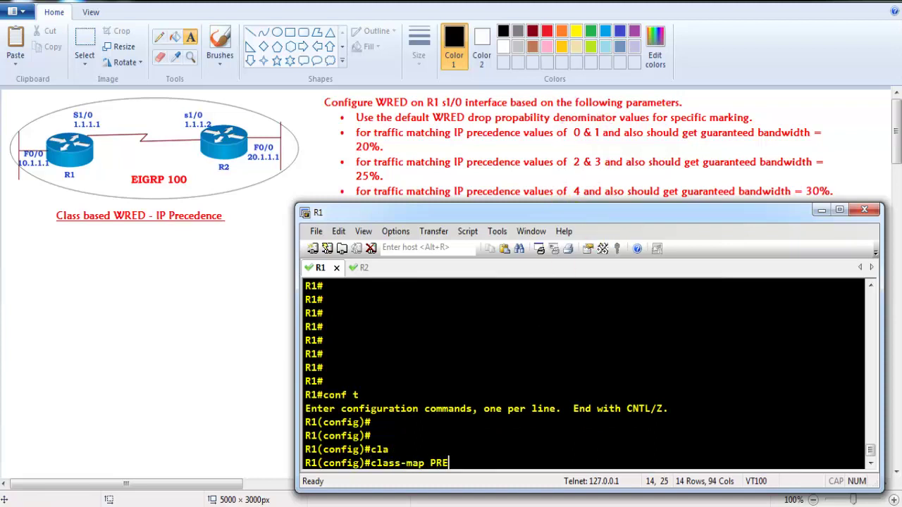
text(C)!)
key(Return)
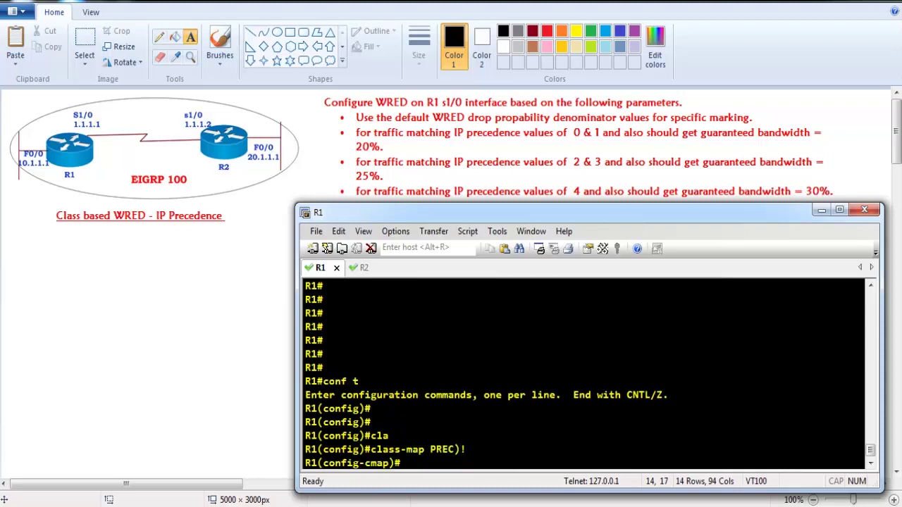
key(Up)
key(BackSpace)
key(BackSpace)
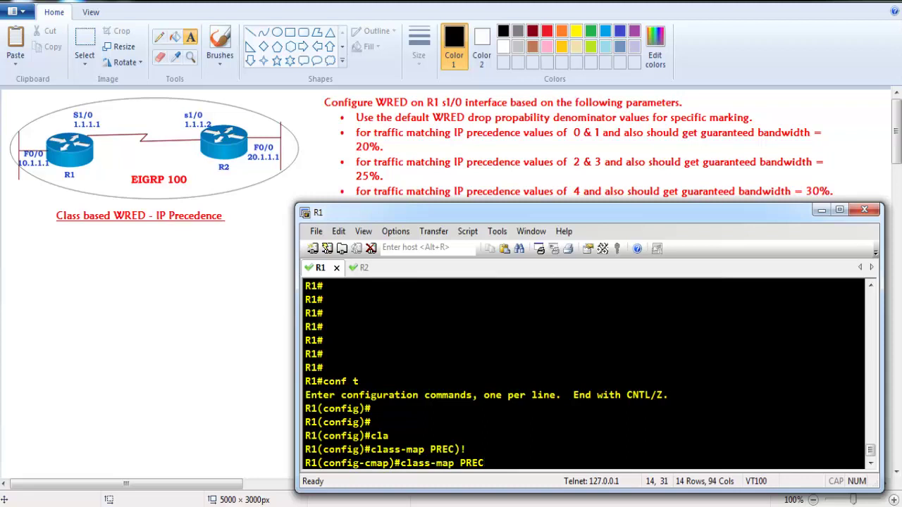
text(01)
key(Return)
key(Return)
text(no)
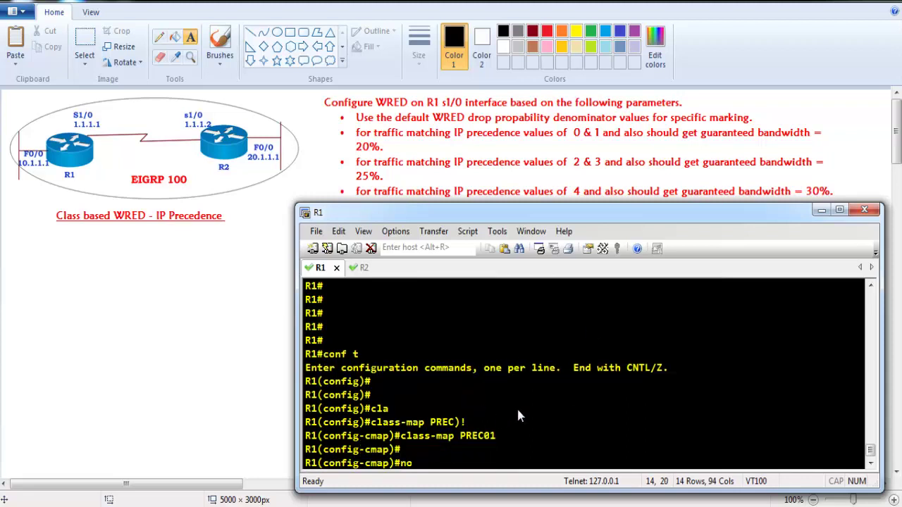
key(Up)
key(Up)
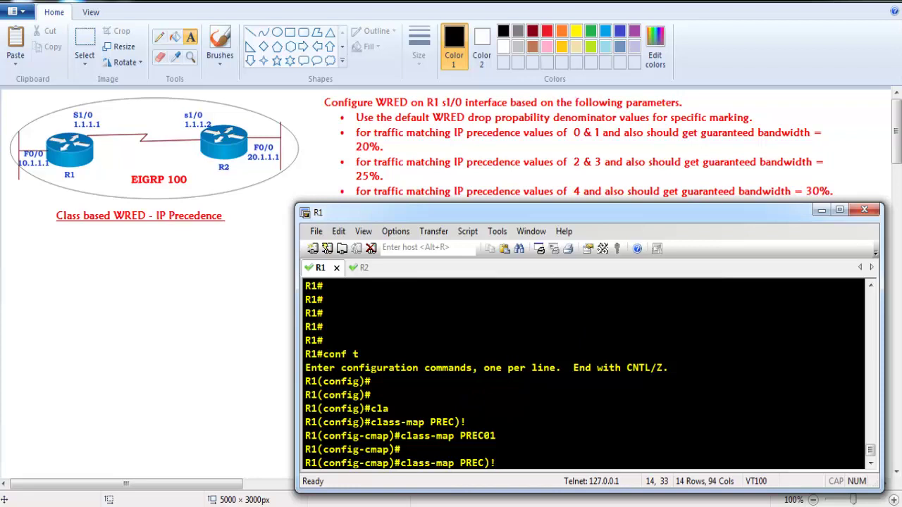
text(no)
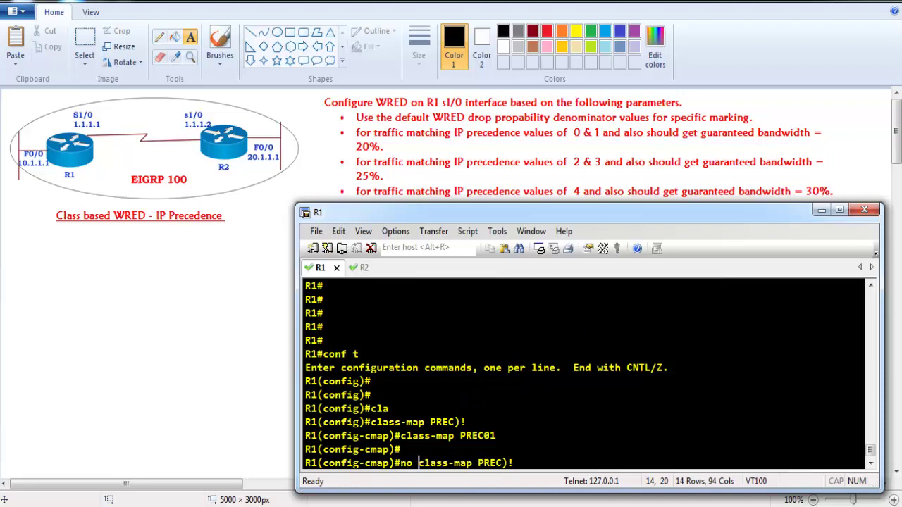
key(Return)
Create class-map PREC01 matching ip precedence 0 1.
text(cla)
key(Tab)
text(PREC01)
key(Return)
text(mat)
key(Tab)
text(ip re)
key(Tab)
key(BackSpace)
key(BackSpace)
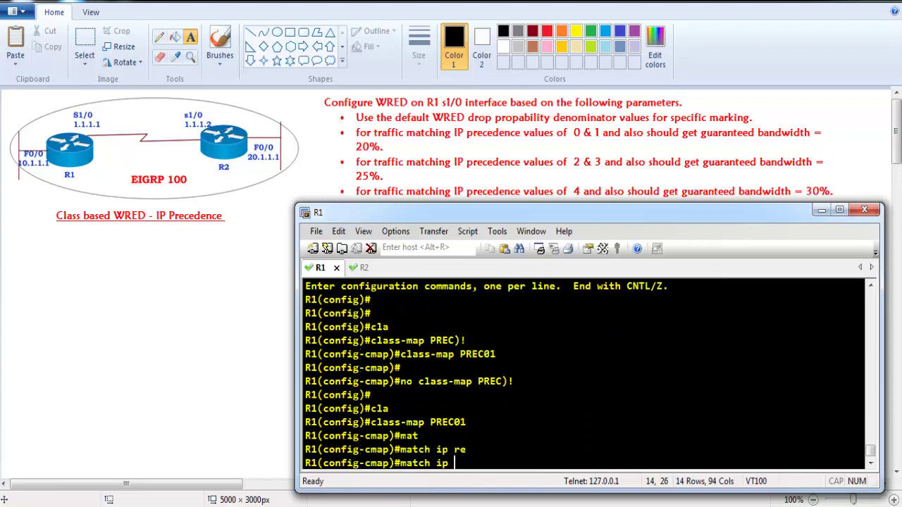
text(pre)
key(Tab)
text(0 1)
key(Return)
text(exit)
key(Return)
key(Return)
Create class-map PREC23 matching ip precedence 2 3.
key(Up)
key(Up)
key(Up)
key(BackSpace)
key(BackSpace)
text(23)
key(Return)
key(Up)
key(Up)
key(Up)
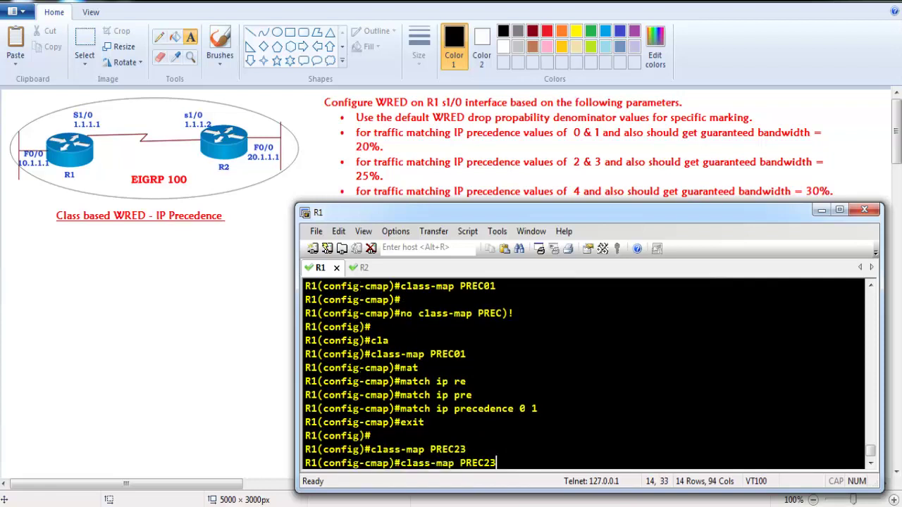
key(BackSpace)
key(BackSpace)
key(BackSpace)
text(2 3)
key(Return)
text(exit)
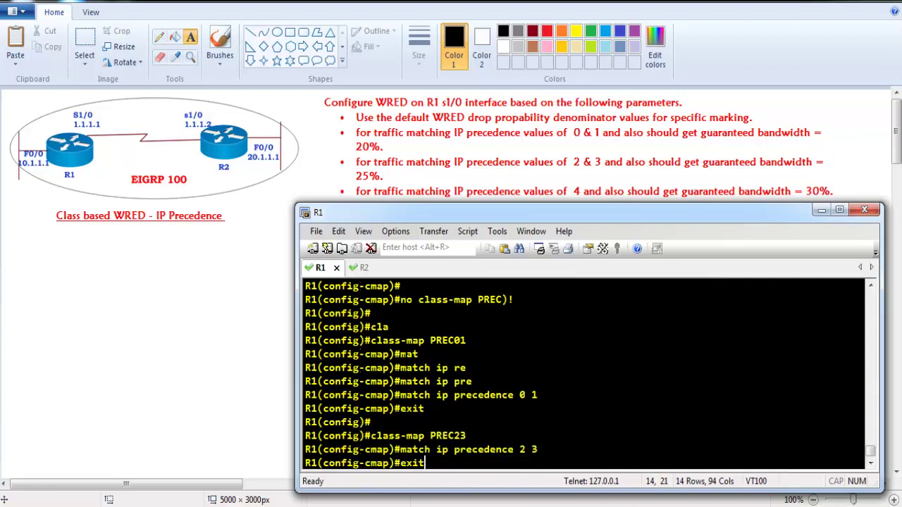
key(Return)
Create class-map PREC4 matching ip precedence 4.
text(cla)
key(Tab)
text(PREC)
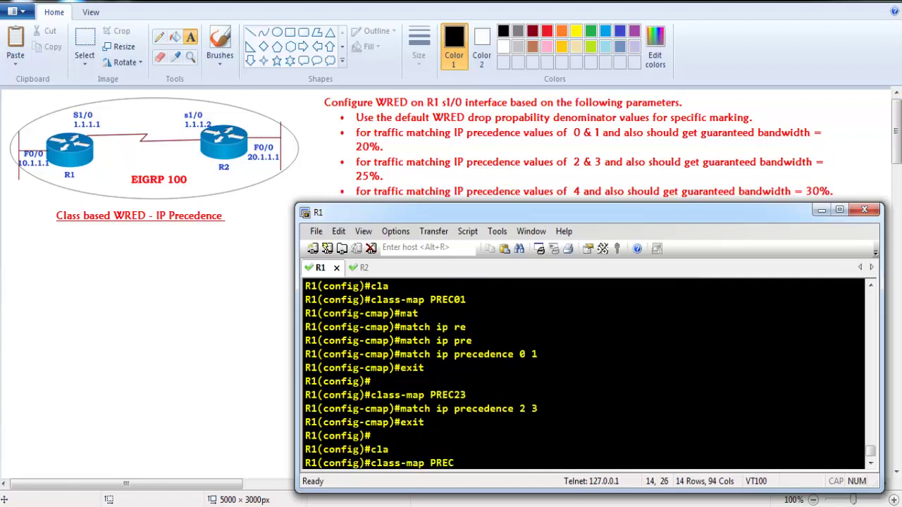
text(4)
key(Return)
key(Up)
key(Up)
key(Up)
key(BackSpace)
key(BackSpace)
key(BackSpace)
text(4)
key(Return)
text(exit)
key(Return)
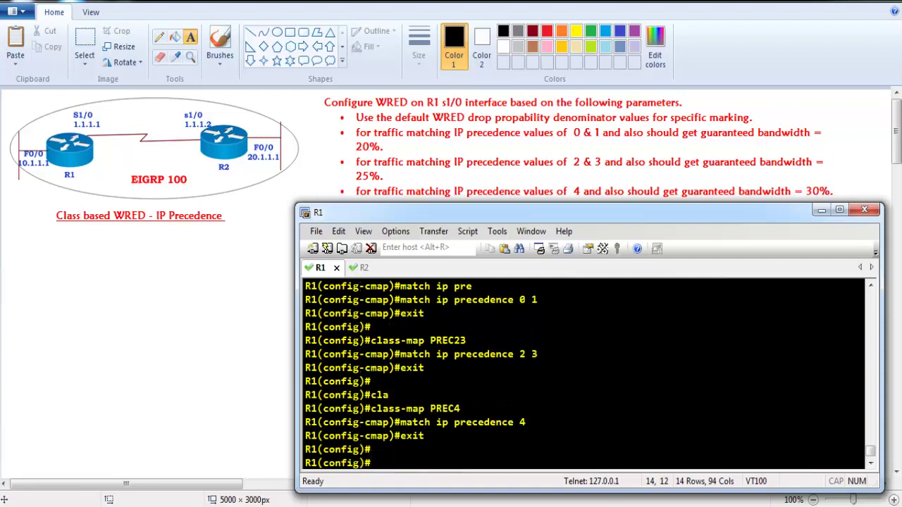
Verify the three class-maps with 'do sh run class-map'.
drag(425, 409, 461, 409)
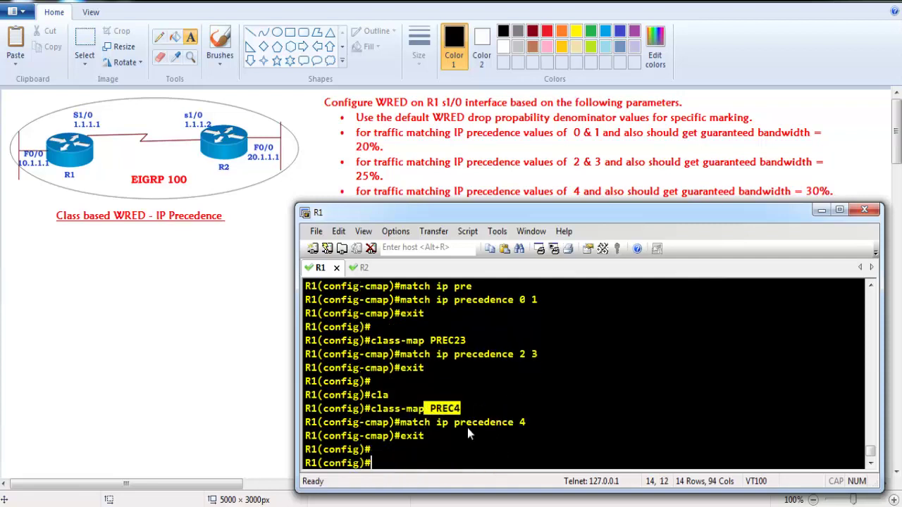
text(do sh run class-ma)
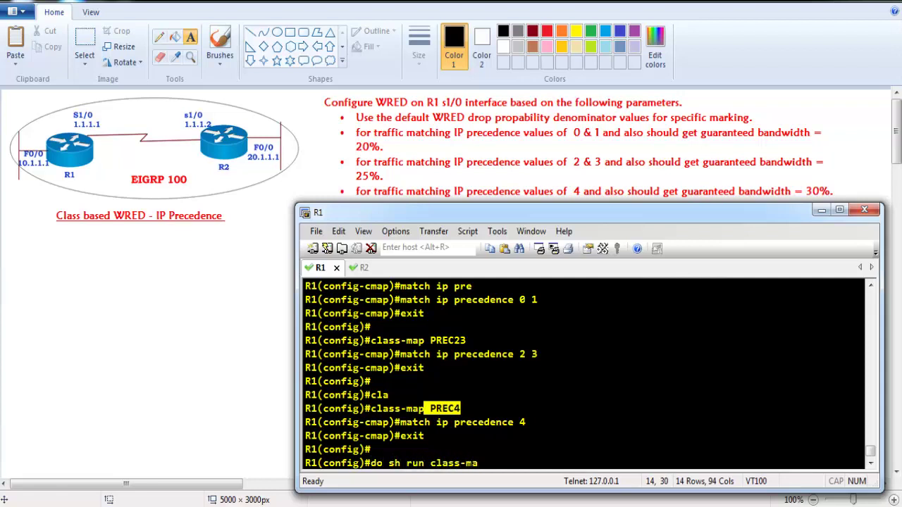
text(p)
key(Return)
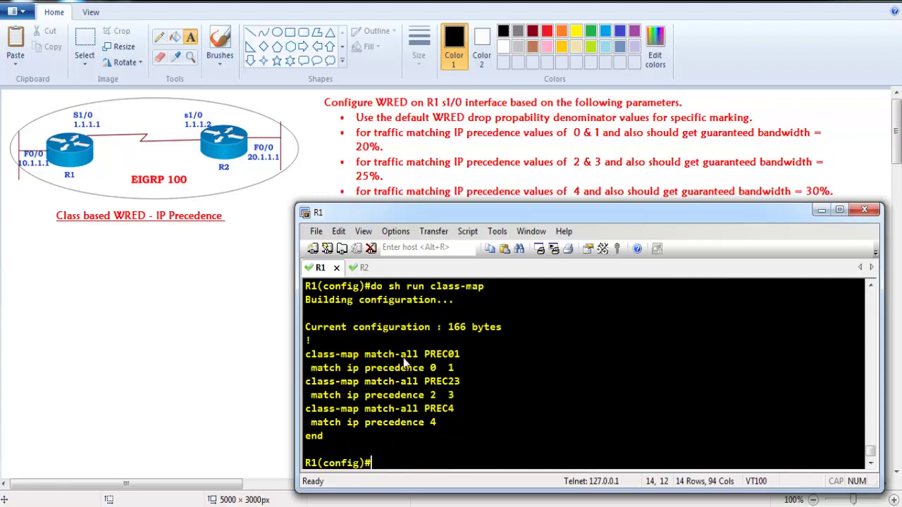
drag(394, 355, 493, 363)
drag(428, 387, 469, 400)
click(435, 416)
Create policy-map CCIE and add class PREC01 to it.
key(Return)
text(poli)
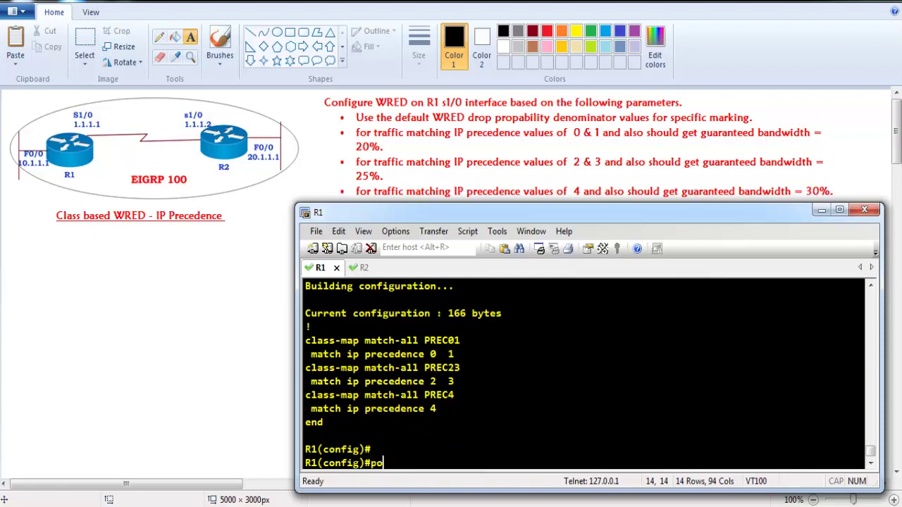
key(Tab)
text(ma)
key(Tab)
text(CCIE)
key(Return)
text(cla)
key(Tab)
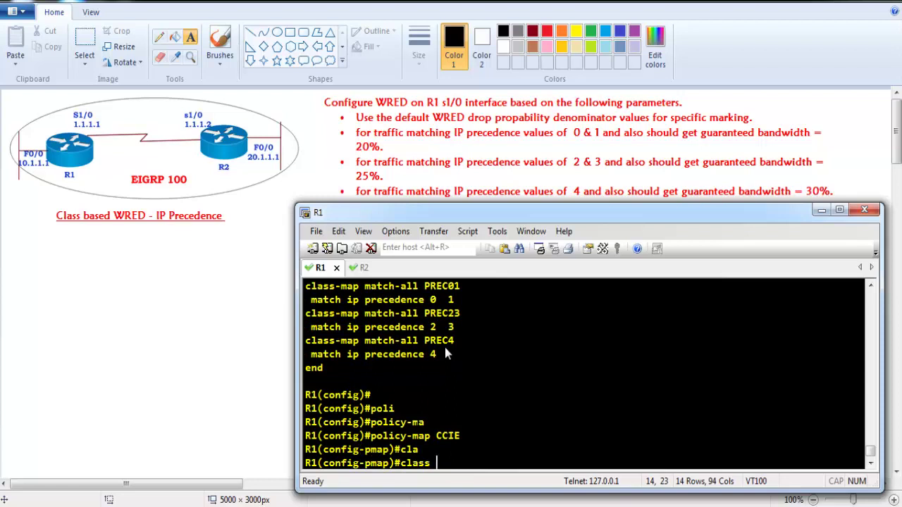
double_click(426, 290)
right_click(479, 291)
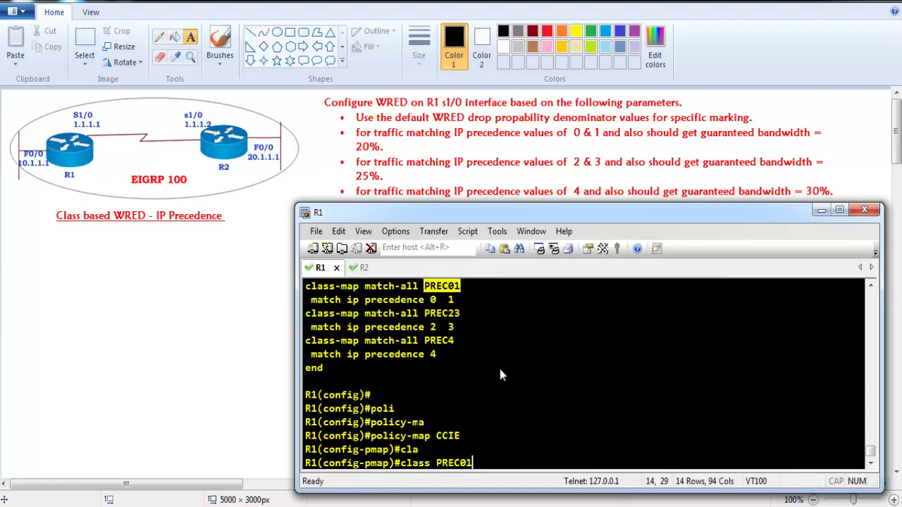
key(Return)
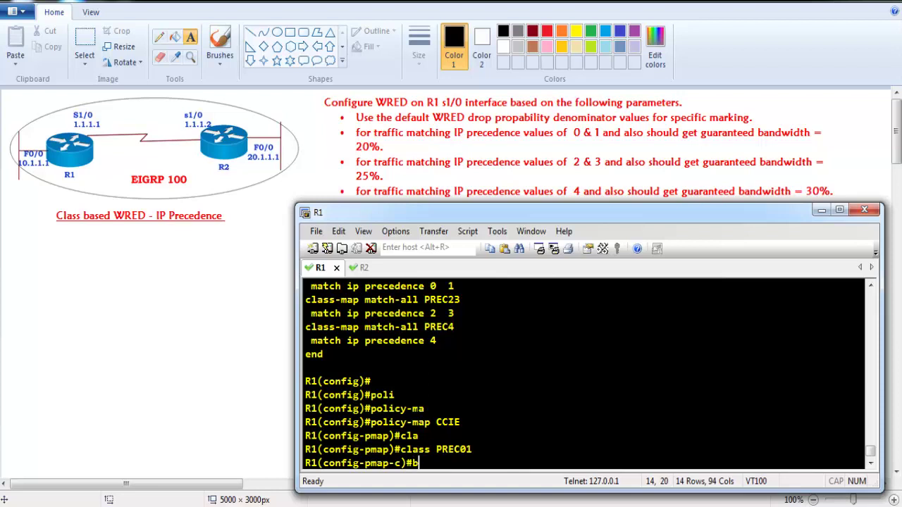
Give class PREC01 bandwidth percent 20.
text(ban)
key(Tab)
text(per)
key(Tab)
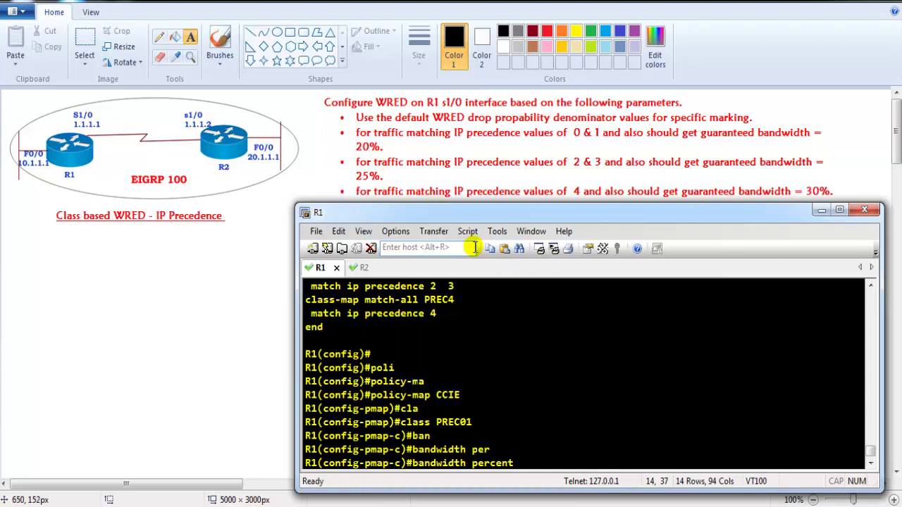
text(20)
key(Return)
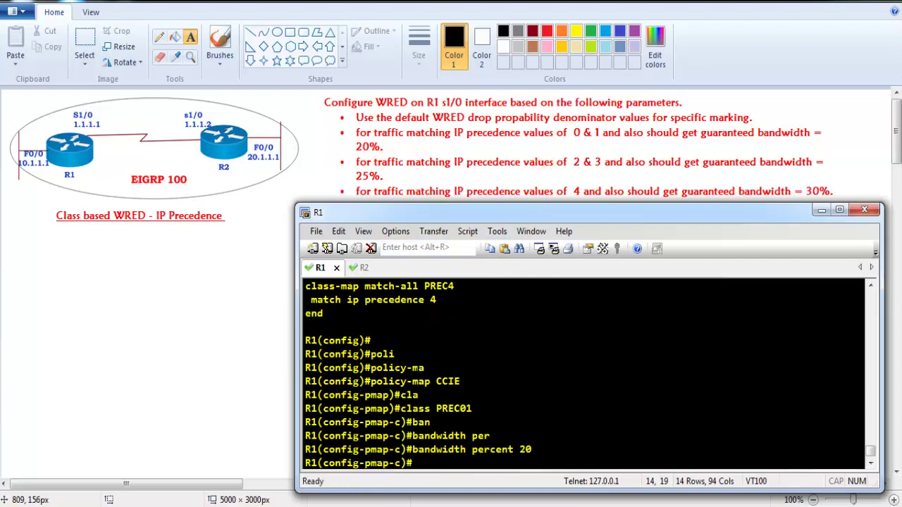
Enable random-detect (WRED) for class PREC01.
text(rean)
key(Tab)
key(BackSpace)
key(BackSpace)
key(BackSpace)
text(and)
key(Tab)
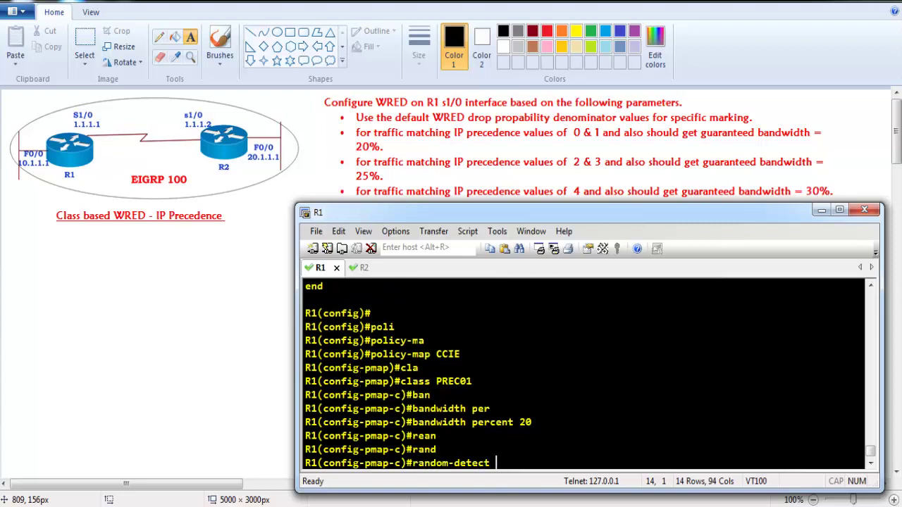
key(Return)
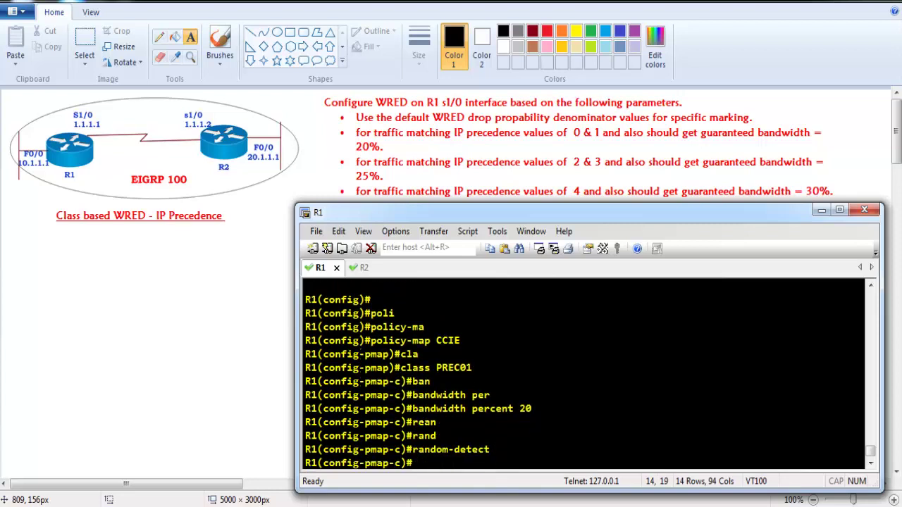
drag(533, 410, 465, 410)
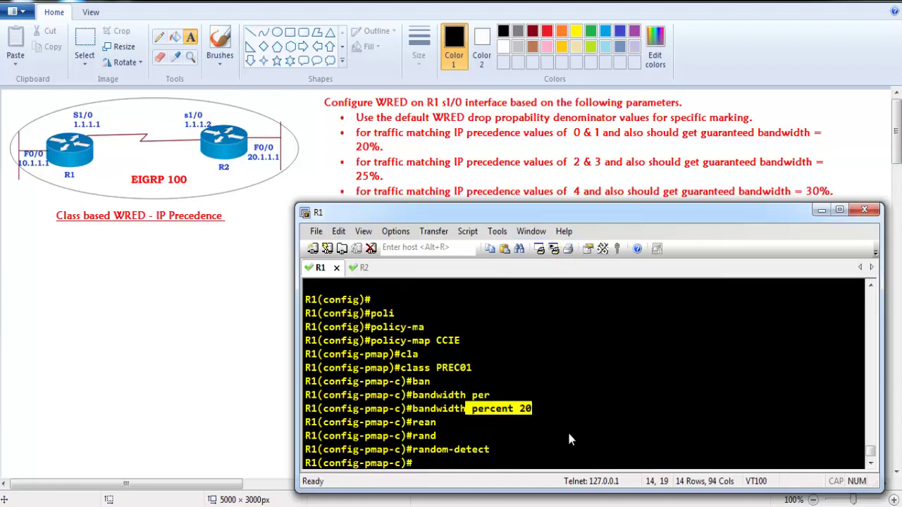
text(ran)
key(Tab)
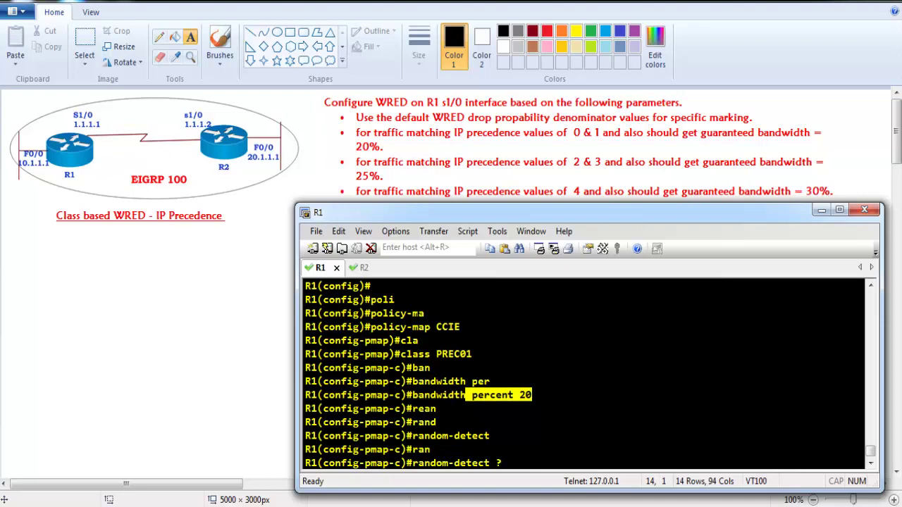
List the random-detect options, comparing dscp-based and precedence-based.
text(?)
scroll(558, 435, up, 1)
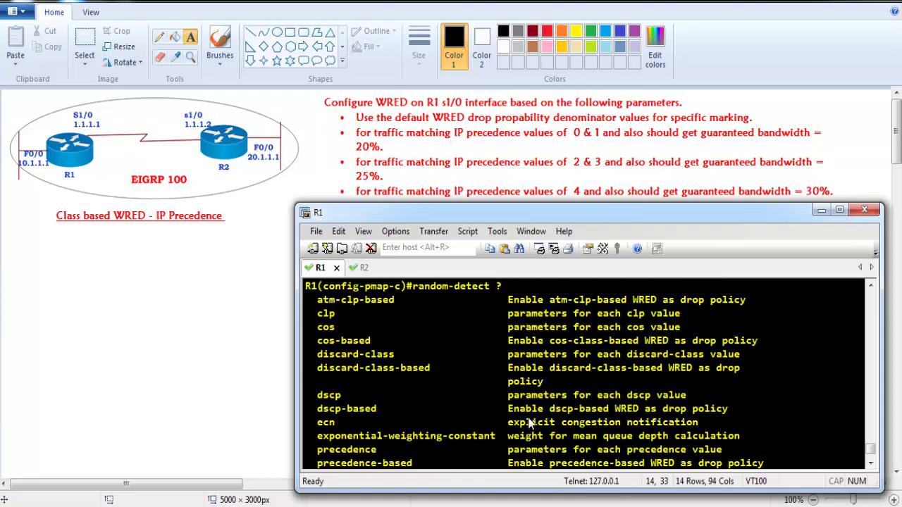
scroll(486, 423, down, 1)
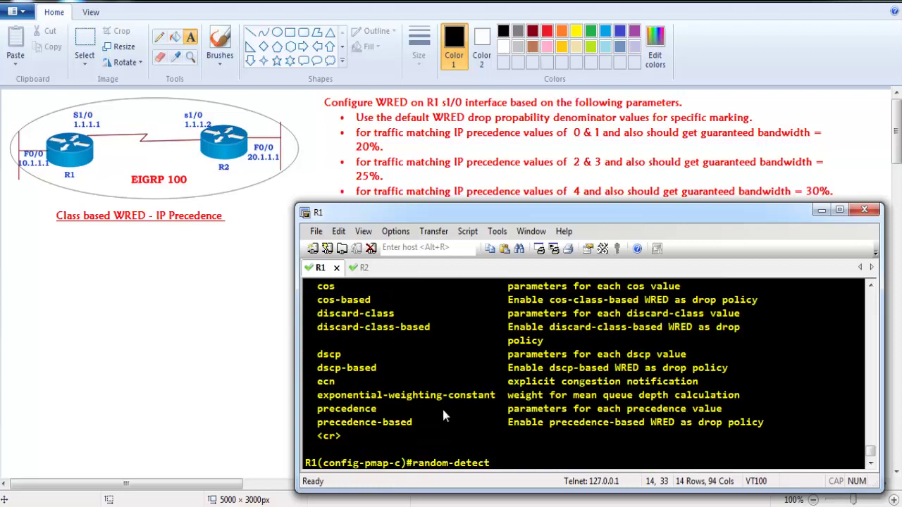
drag(311, 368, 466, 372)
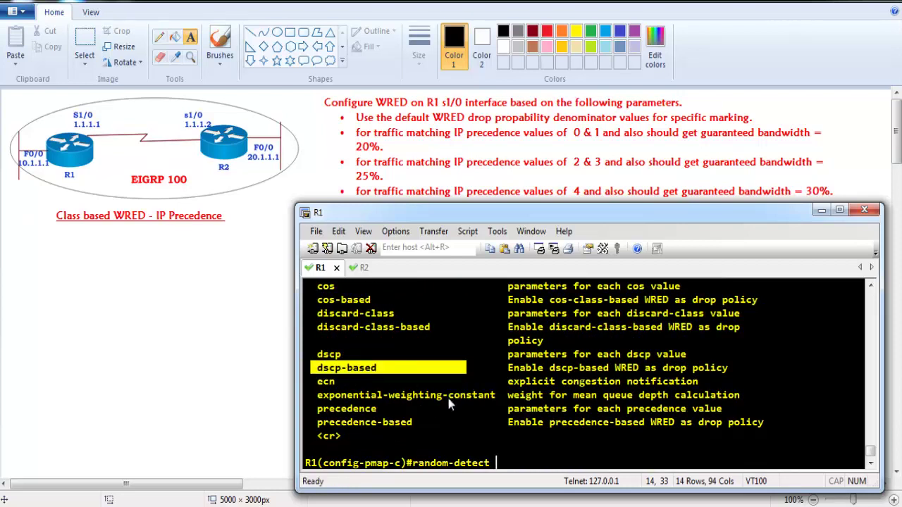
drag(311, 423, 456, 428)
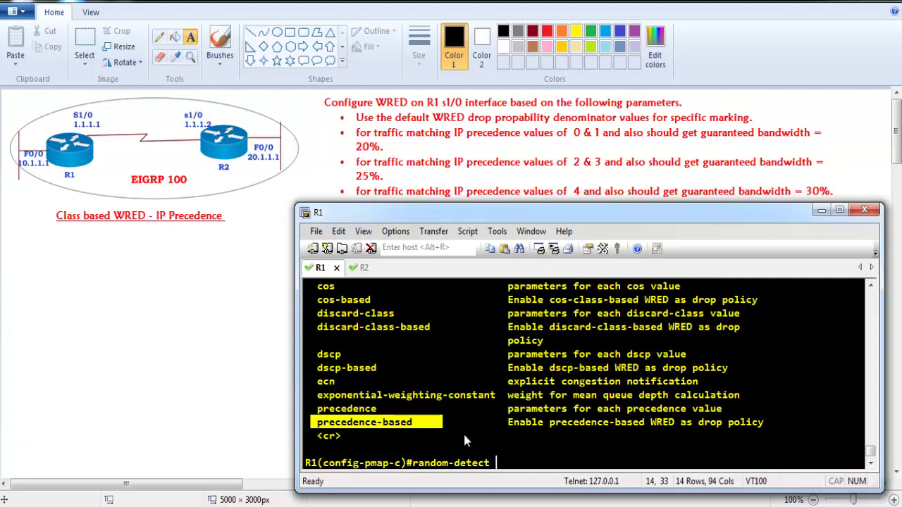
Enter 'random-detect precedence-based' for class PREC01.
text(pre)
key(Tab)
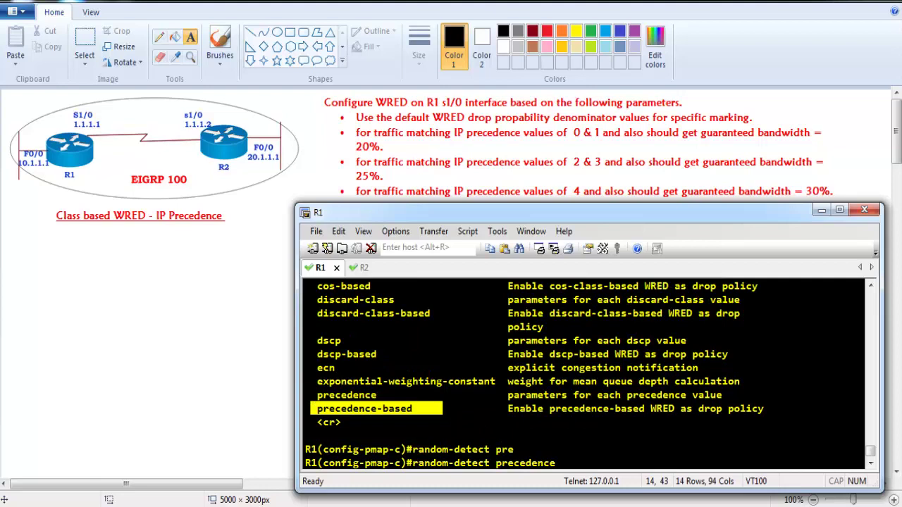
text(?)
text(?)
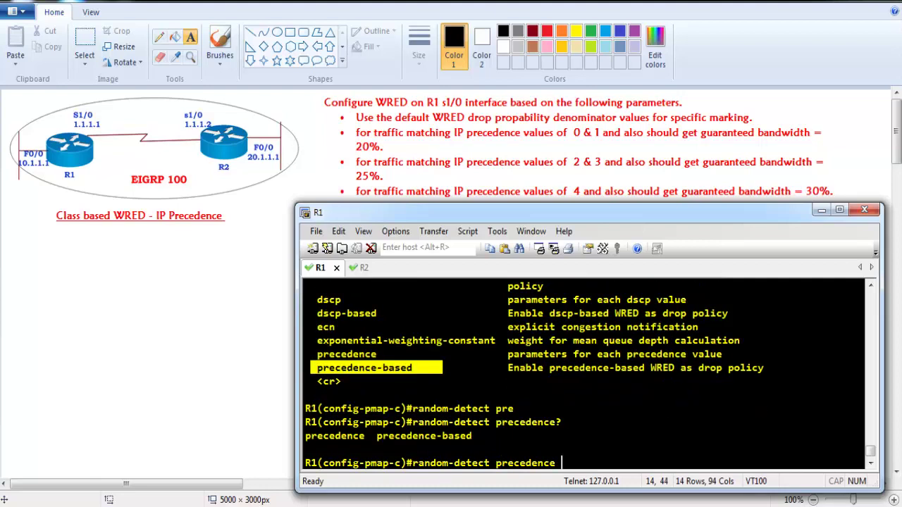
key(BackSpace)
text(-ba)
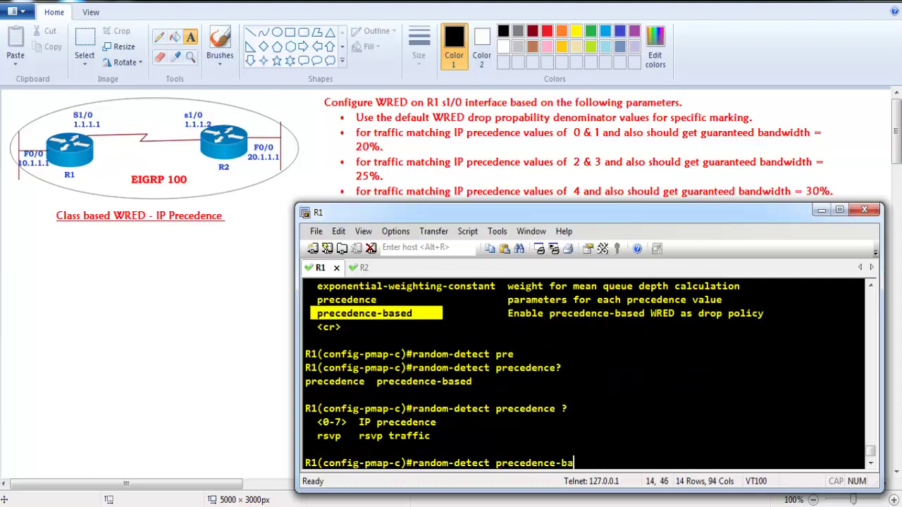
key(Tab)
text(?)
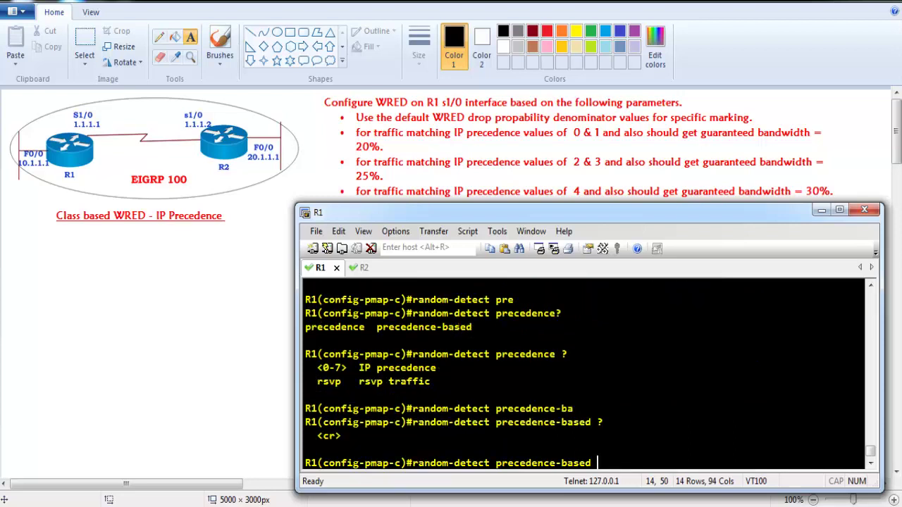
key(Return)
key(Up)
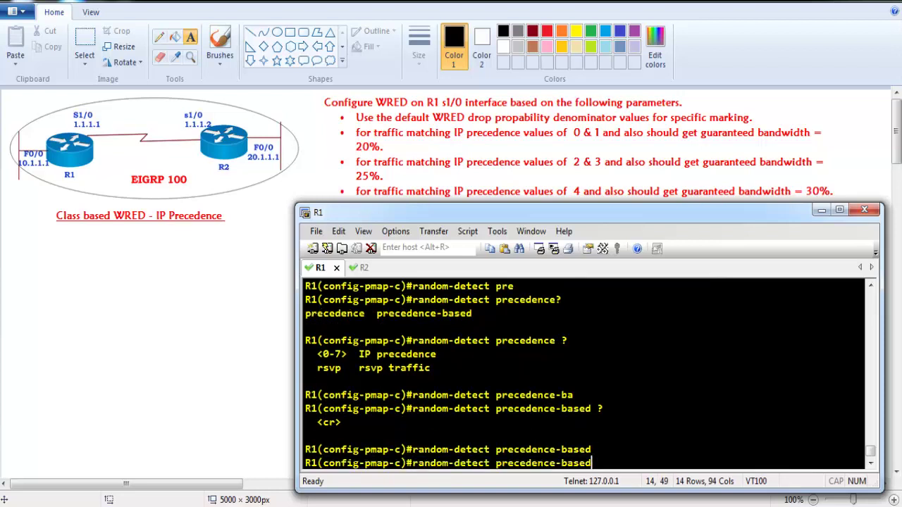